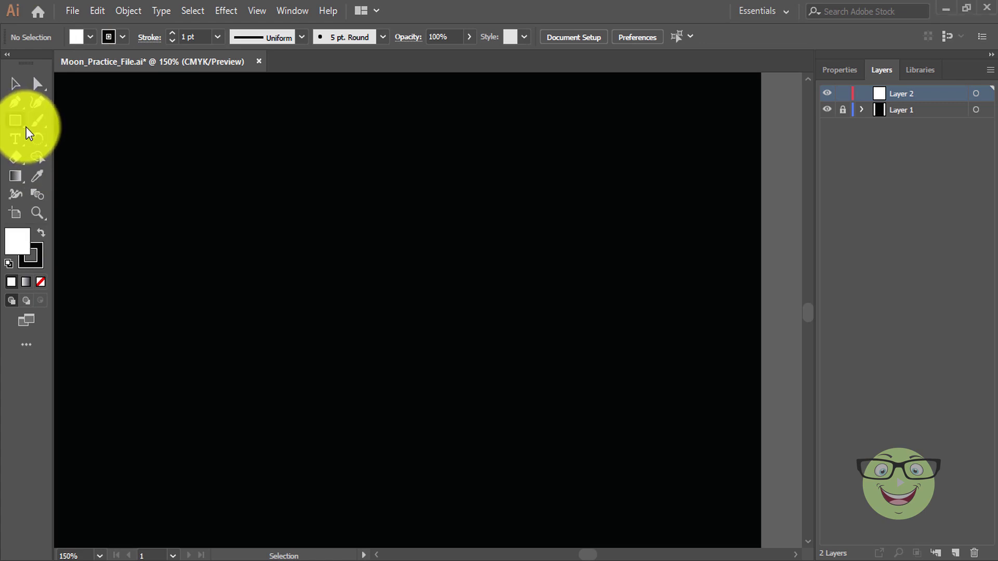
Draw a 70 × 70 px circle with the Ellipse Tool on the black artboard
{"action": "left_click", "coordinate": [23, 128]}
{"action": "left_click", "coordinate": [22, 126]}
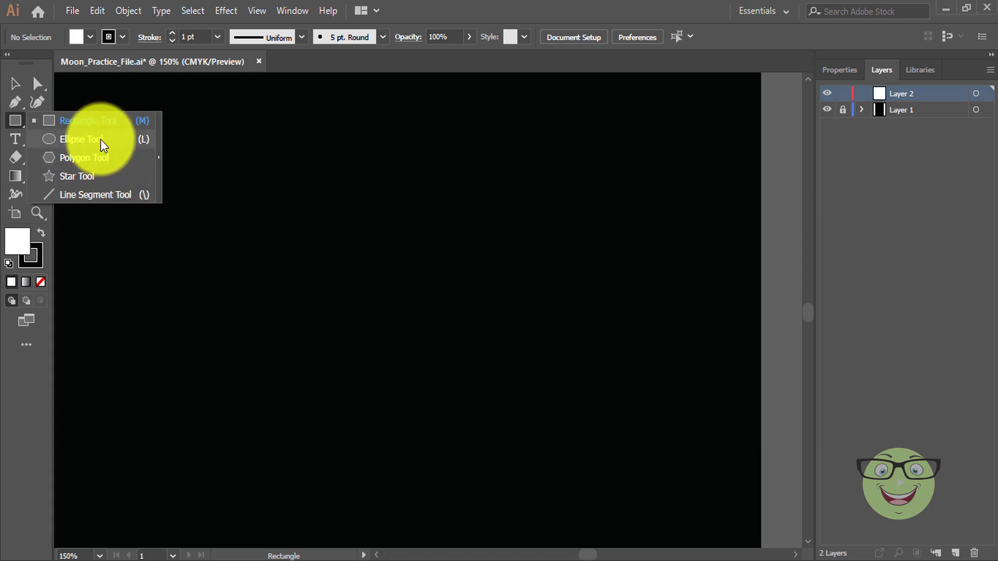
{"action": "left_click", "coordinate": [101, 139]}
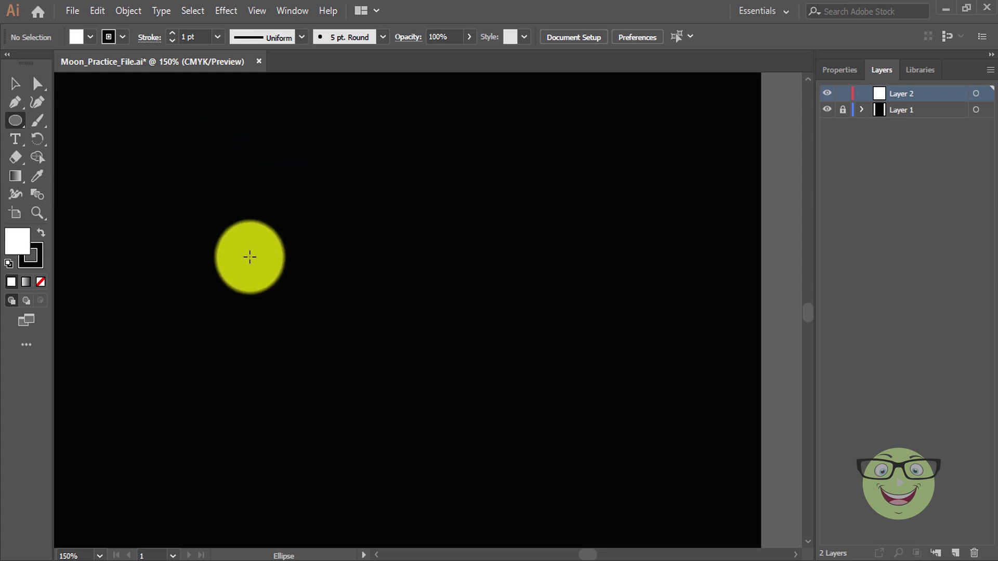
{"action": "left_click", "coordinate": [250, 256]}
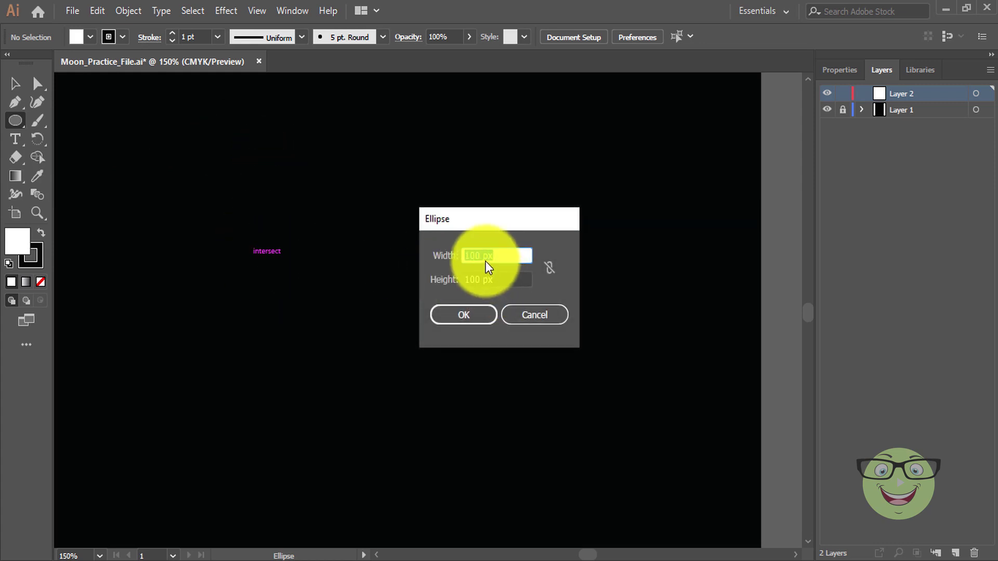
{"action": "type", "text": "70"}
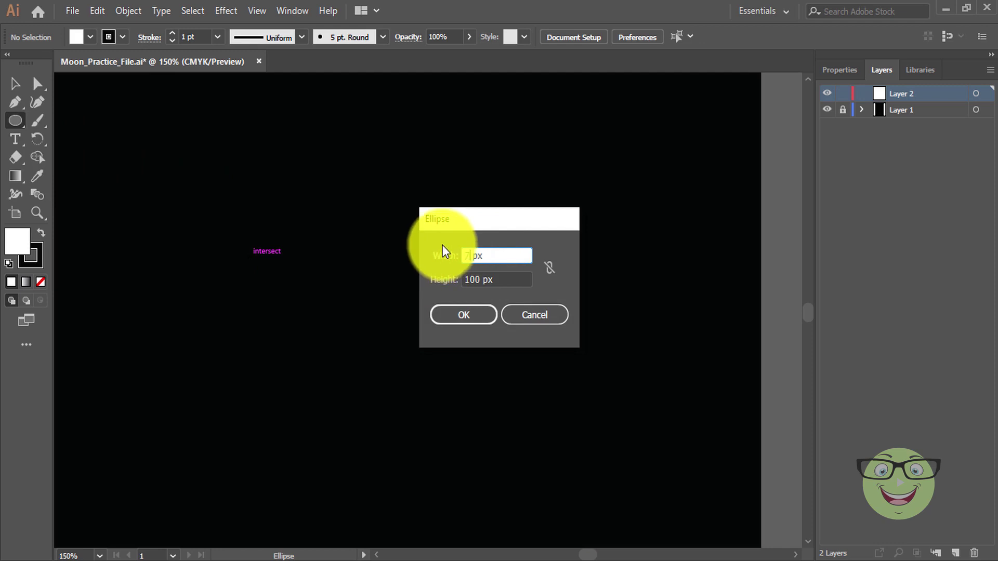
{"action": "key", "text": "Tab"}
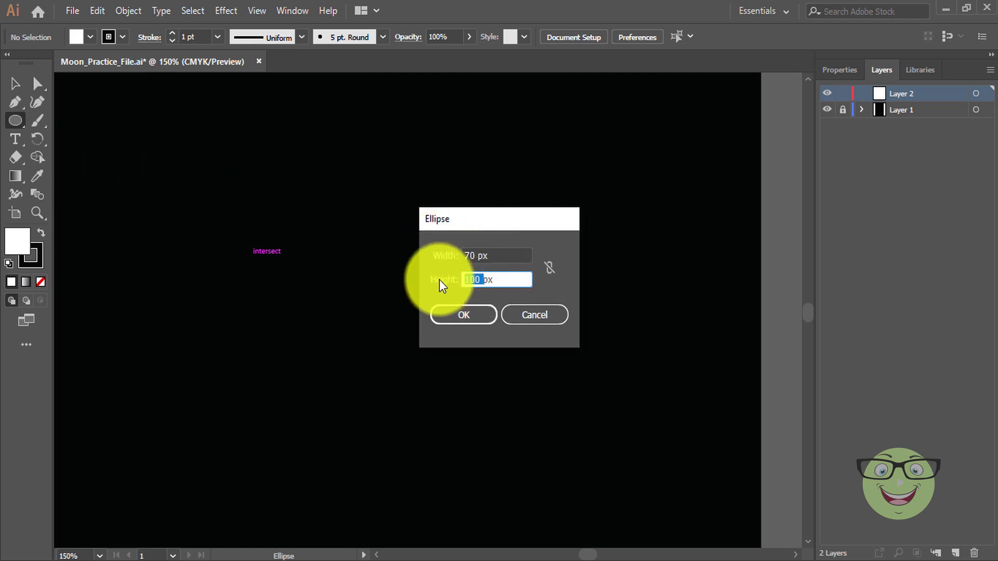
{"action": "type", "text": "70"}
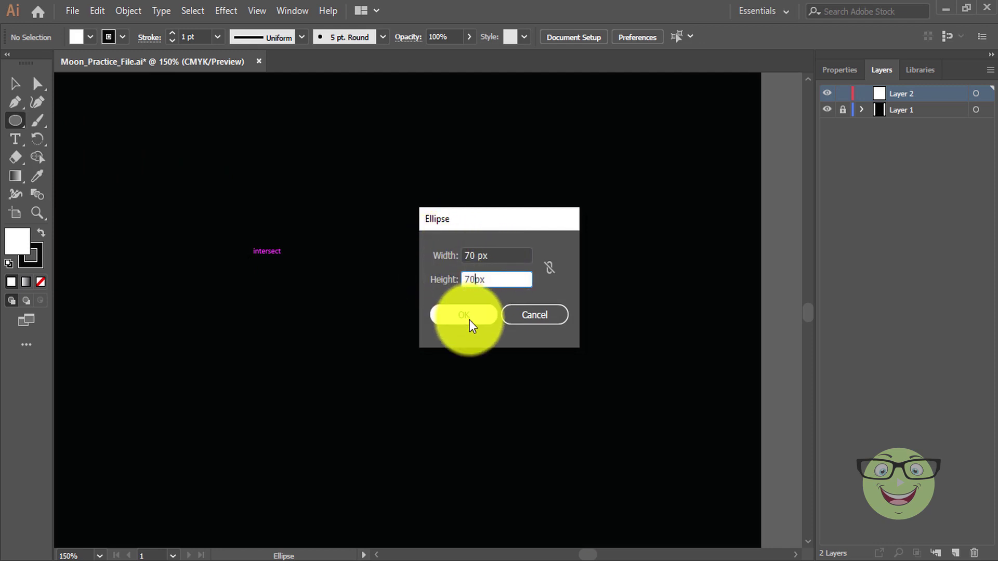
{"action": "left_click", "coordinate": [464, 314]}
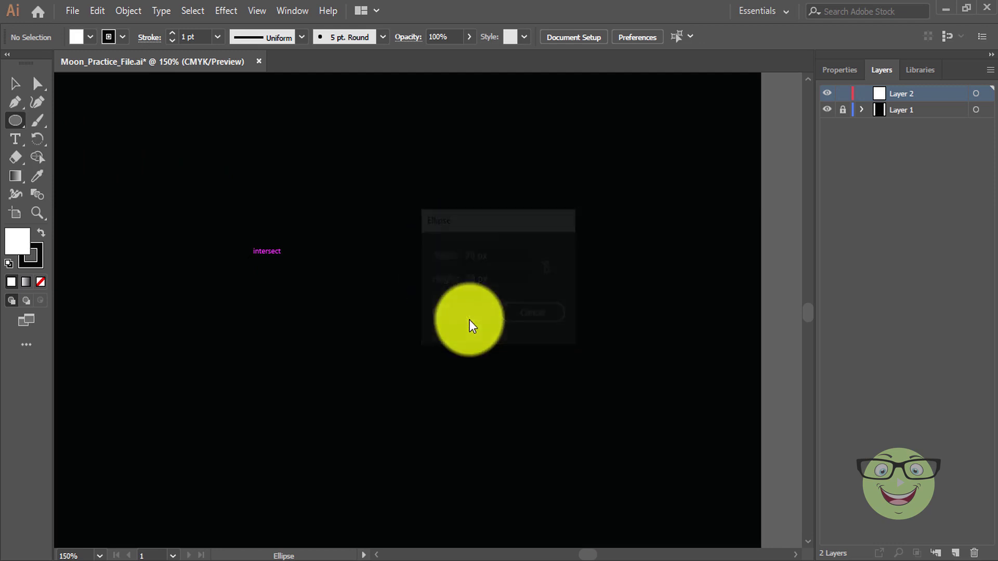
Copy the circle to its right, then copy that pair into a second row below
{"action": "left_click", "coordinate": [19, 82]}
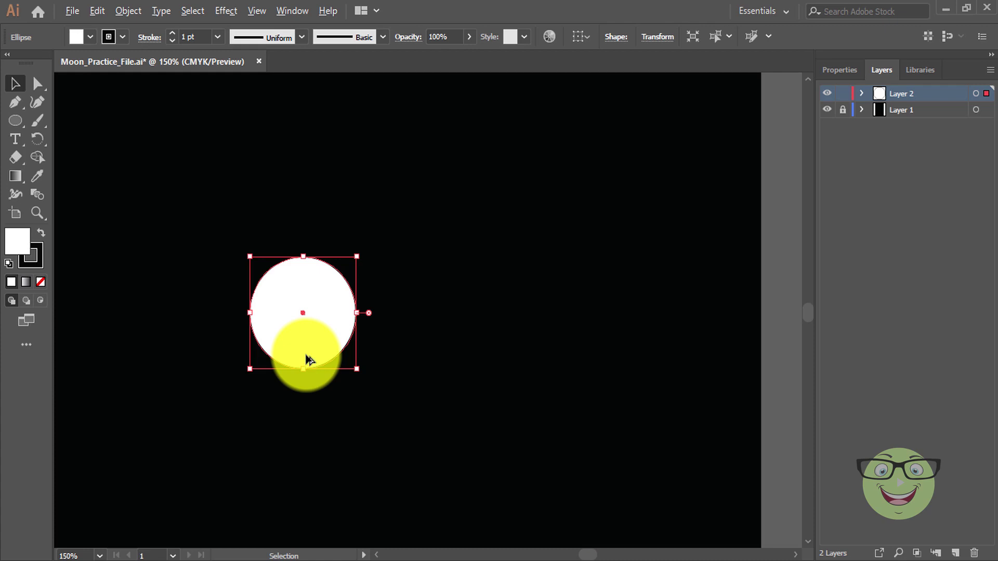
{"action": "left_click_drag", "start_coordinate": [308, 357], "coordinate": [453, 357]}
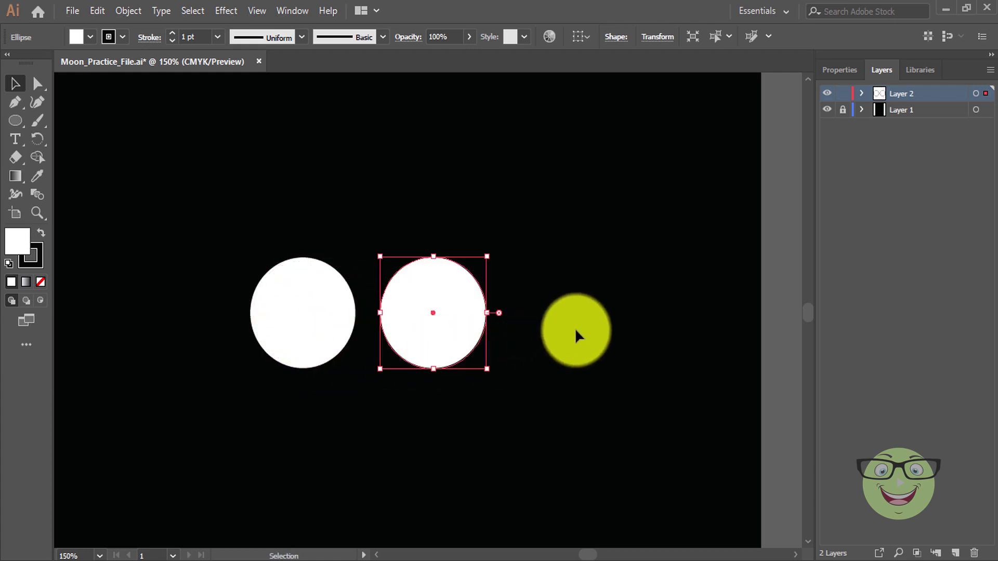
{"action": "scroll", "coordinate": [577, 328], "scroll_direction": "down", "scroll_amount": 1}
{"action": "scroll", "coordinate": [577, 328], "scroll_direction": "down", "scroll_amount": 1}
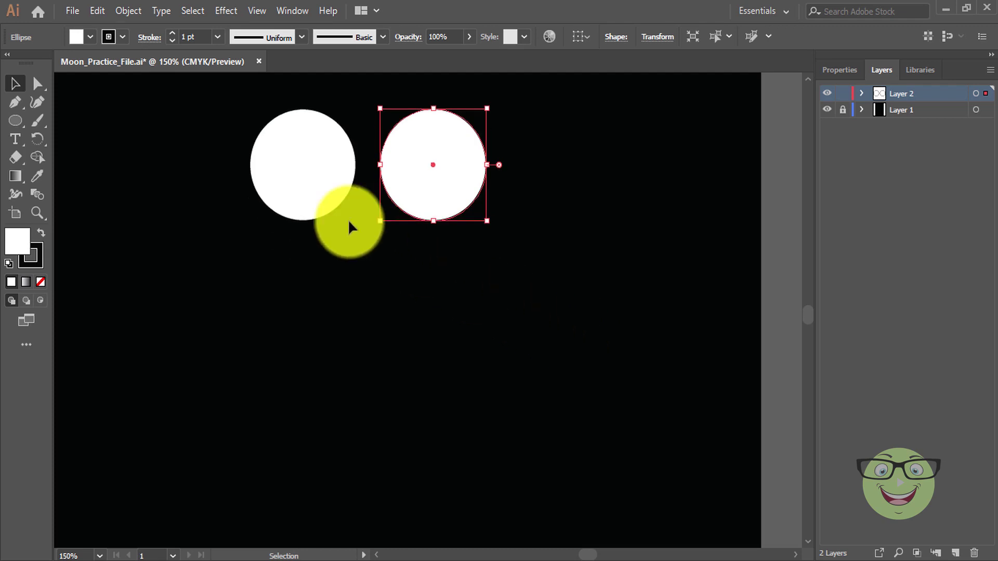
{"action": "left_click", "coordinate": [324, 192]}
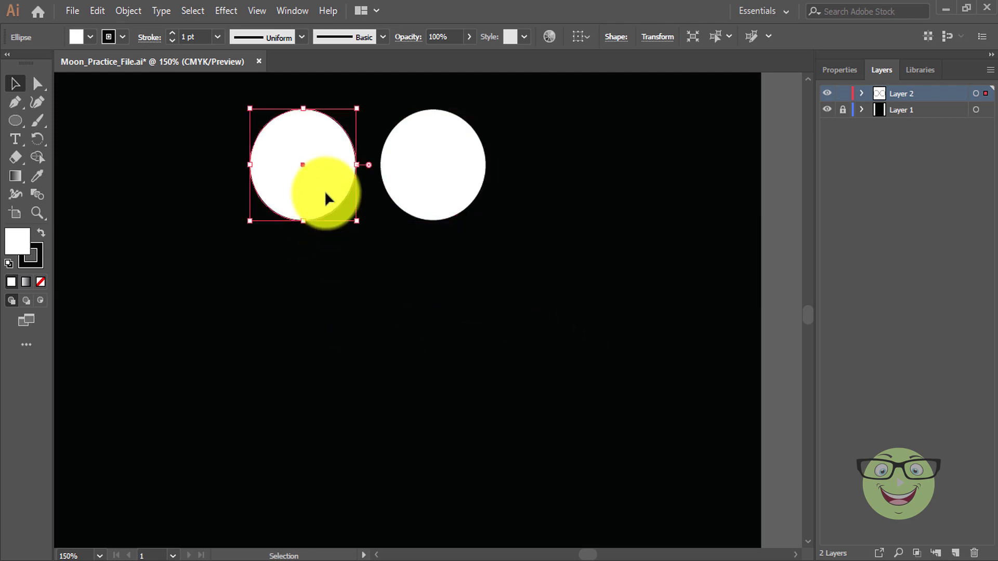
{"action": "left_click", "coordinate": [431, 201], "text": "shift"}
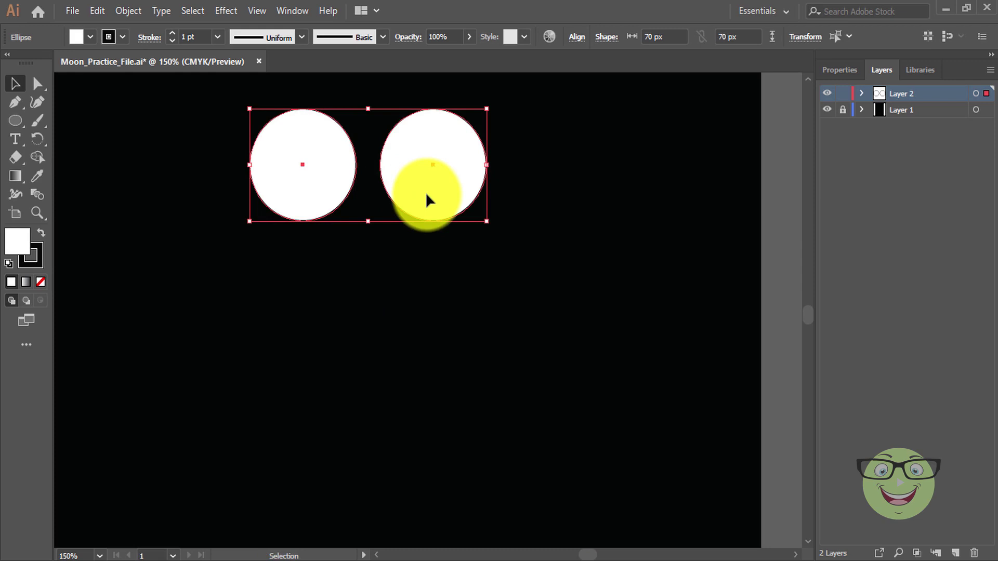
{"action": "left_click_drag", "start_coordinate": [425, 200], "coordinate": [456, 375]}
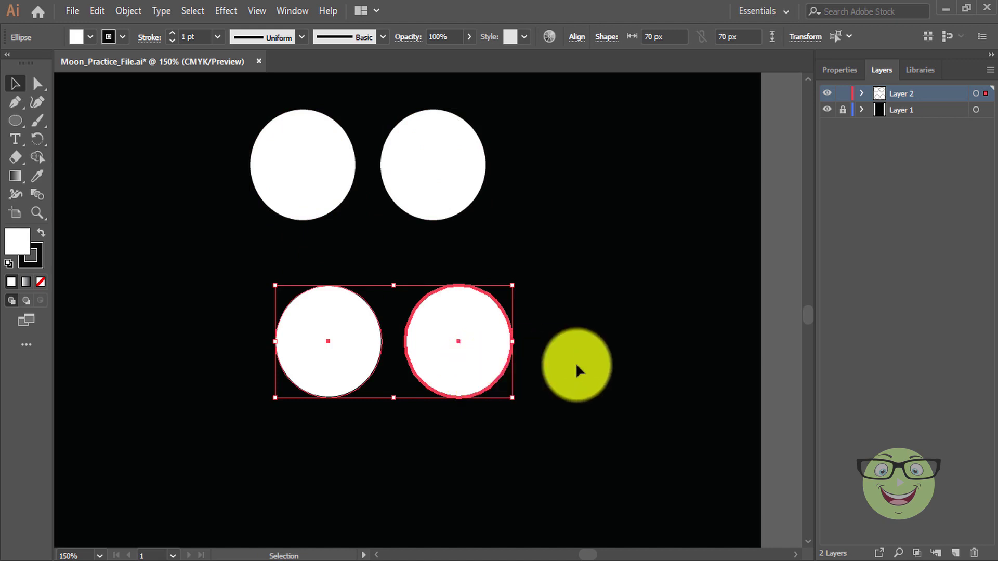
Overlap the lower-right circle on the lower-left one, offset slightly up-right, and select both
{"action": "left_click", "coordinate": [576, 362]}
{"action": "left_click_drag", "start_coordinate": [466, 359], "coordinate": [356, 346]}
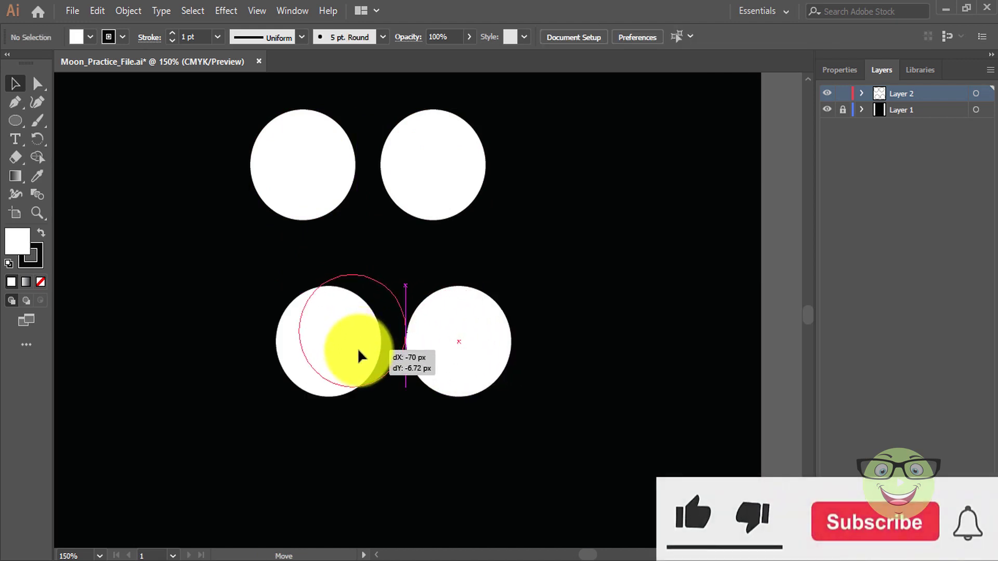
{"action": "left_click_drag", "start_coordinate": [356, 345], "coordinate": [352, 349]}
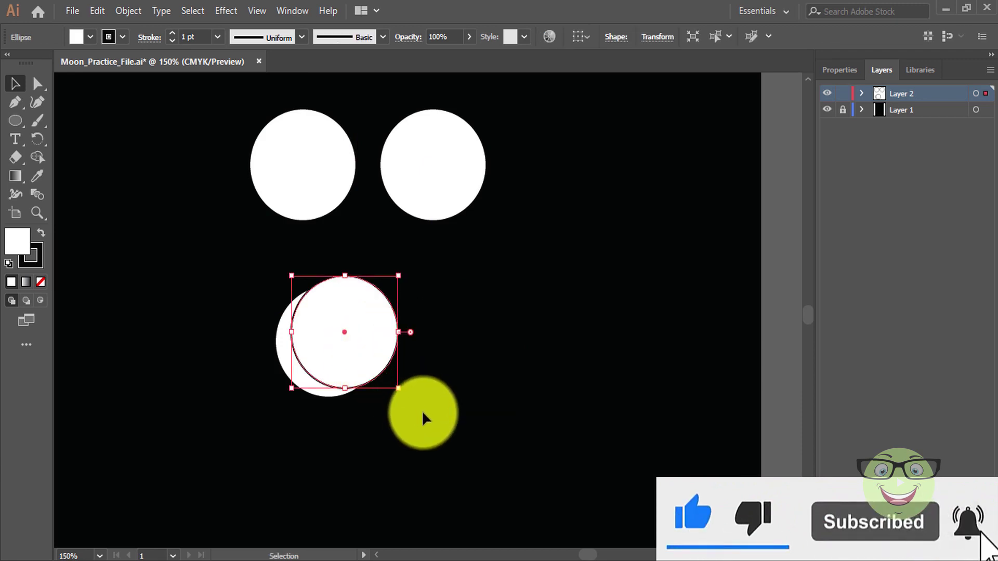
{"action": "left_click", "coordinate": [422, 412]}
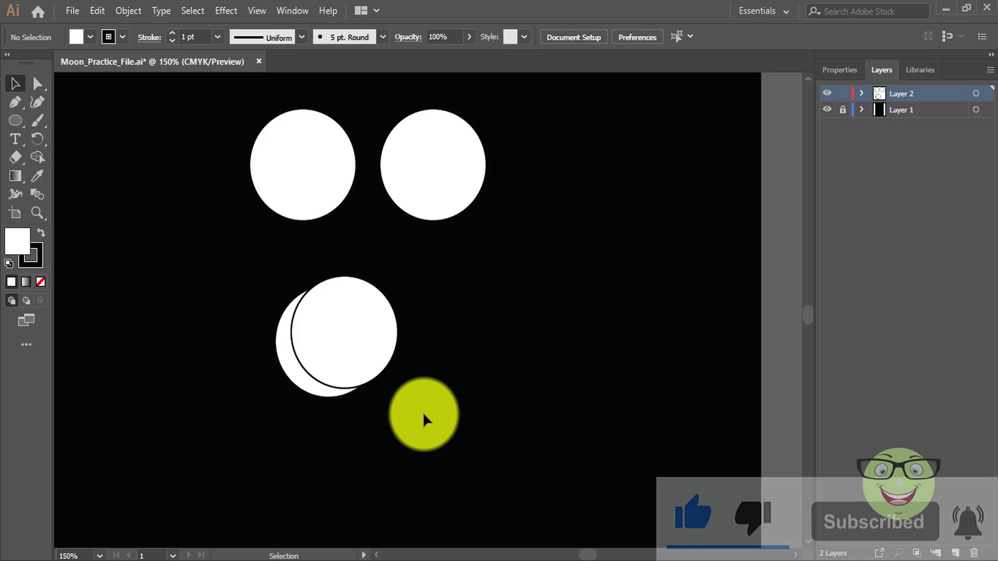
{"action": "left_click_drag", "start_coordinate": [266, 282], "coordinate": [288, 333]}
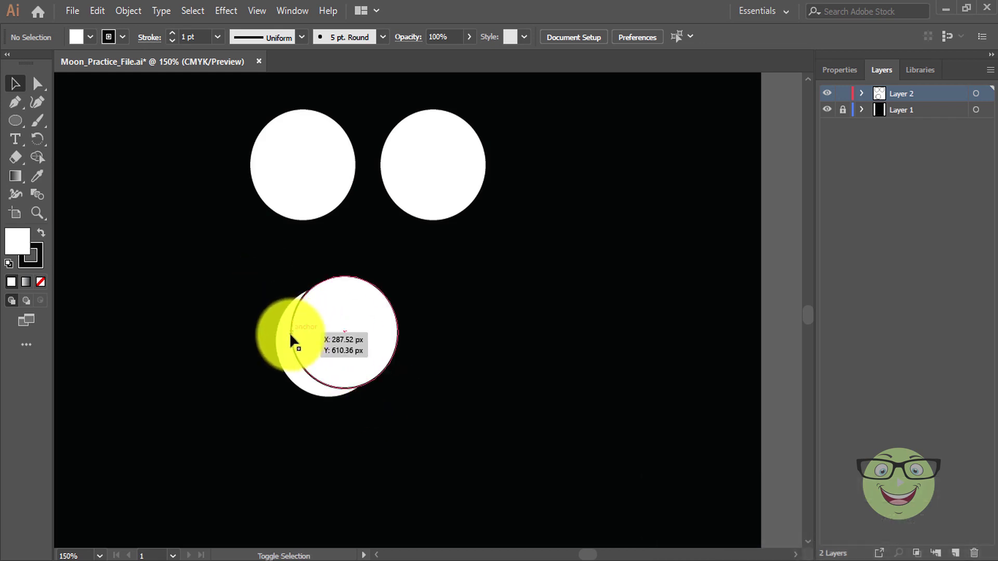
{"action": "left_click", "coordinate": [338, 328], "text": "shift"}
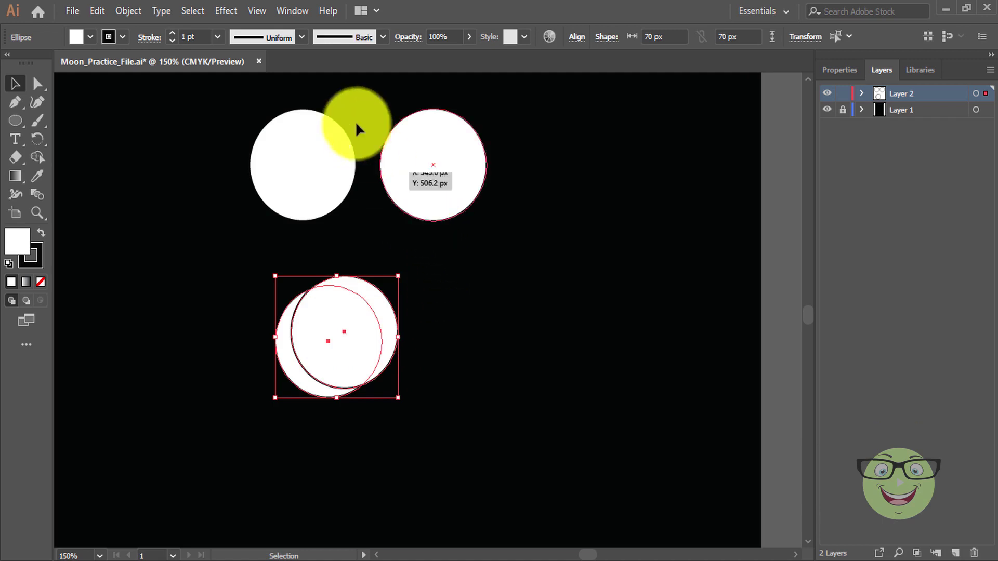
Show the Pathfinder panel and apply Minus Front to the overlapping lower circles
{"action": "left_click", "coordinate": [301, 11]}
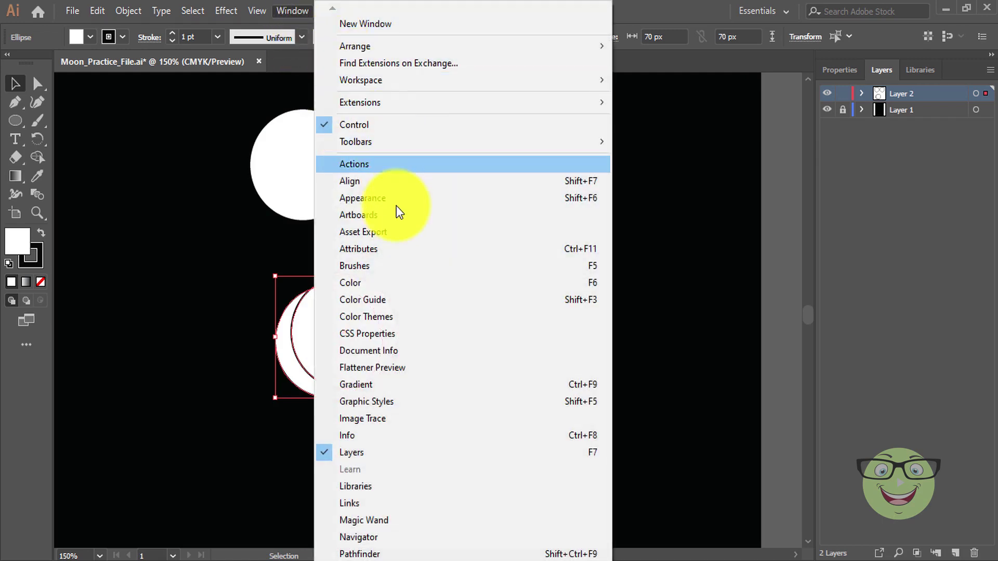
{"action": "left_click", "coordinate": [411, 554]}
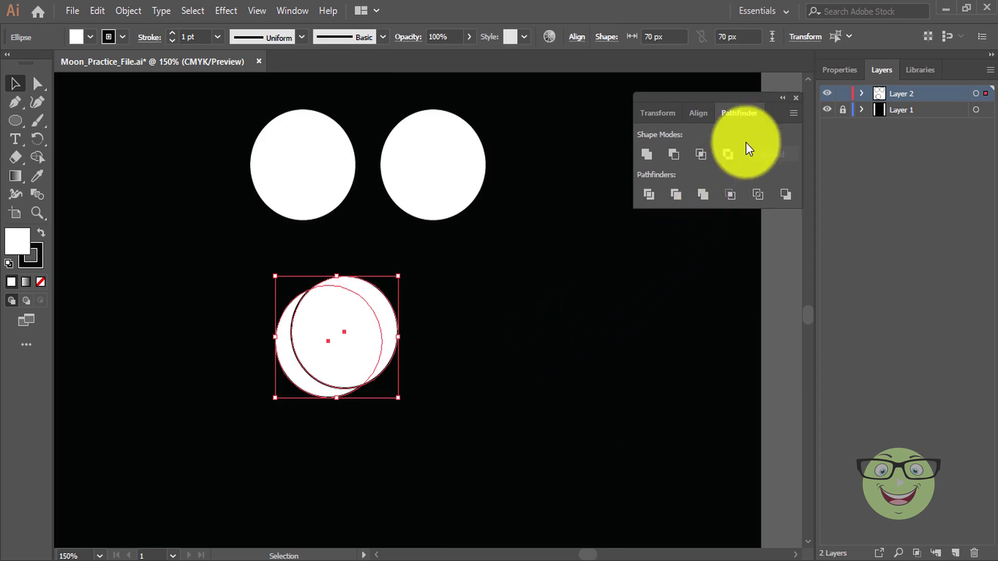
{"action": "left_click", "coordinate": [679, 160]}
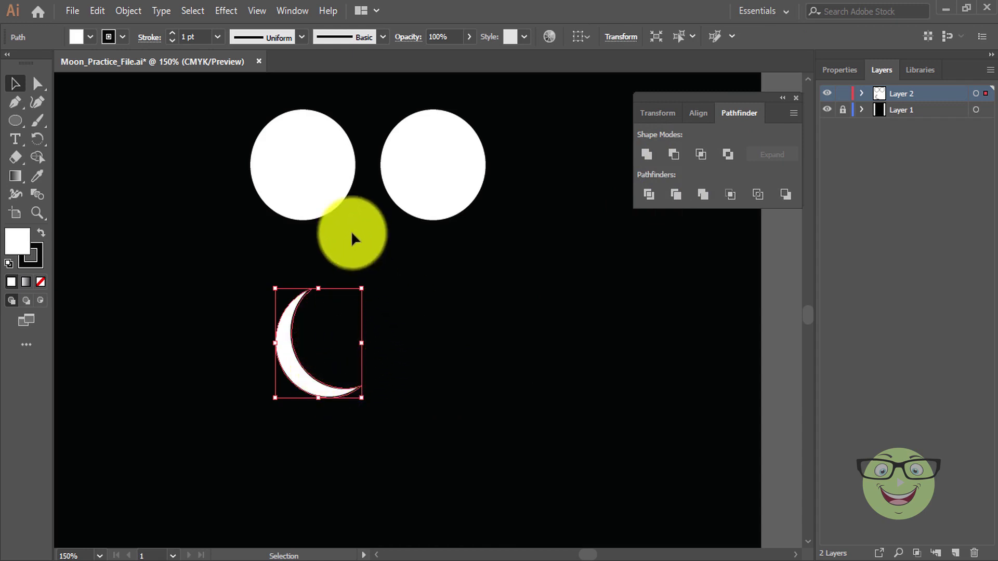
Copy both top circles to the right of the first crescent
{"action": "left_click", "coordinate": [316, 196]}
{"action": "left_click", "coordinate": [428, 184], "text": "shift"}
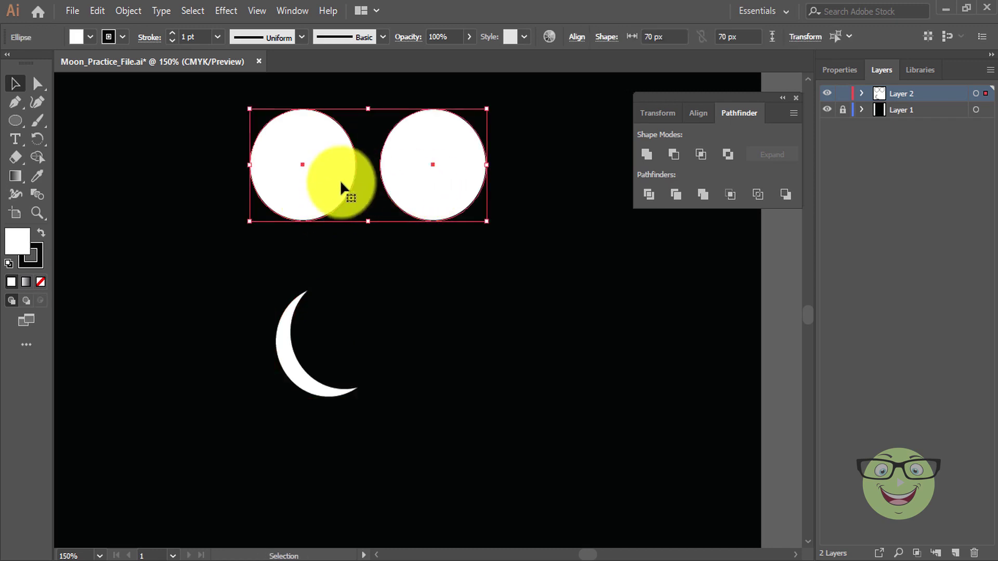
{"action": "left_click_drag", "start_coordinate": [340, 181], "coordinate": [408, 236]}
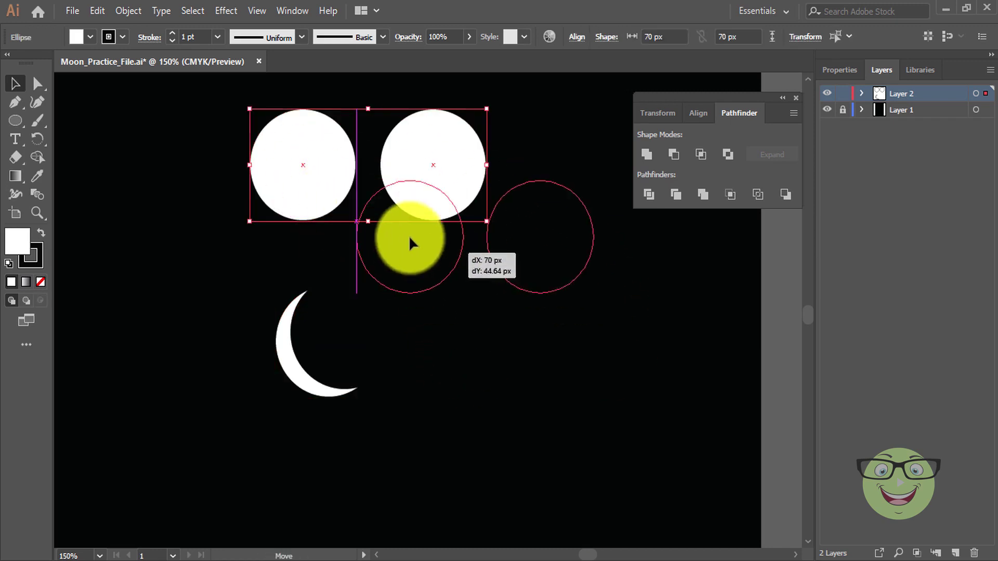
{"action": "left_click_drag", "start_coordinate": [409, 236], "coordinate": [480, 348]}
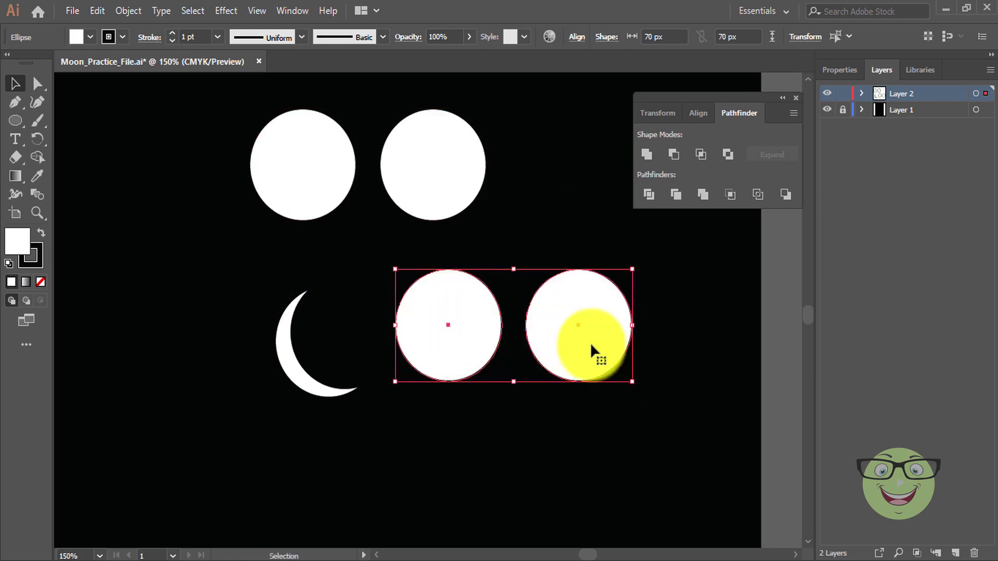
Overlap the two copied circles and apply Minus Front to form the second crescent
{"action": "left_click", "coordinate": [672, 342]}
{"action": "left_click_drag", "start_coordinate": [578, 341], "coordinate": [474, 328]}
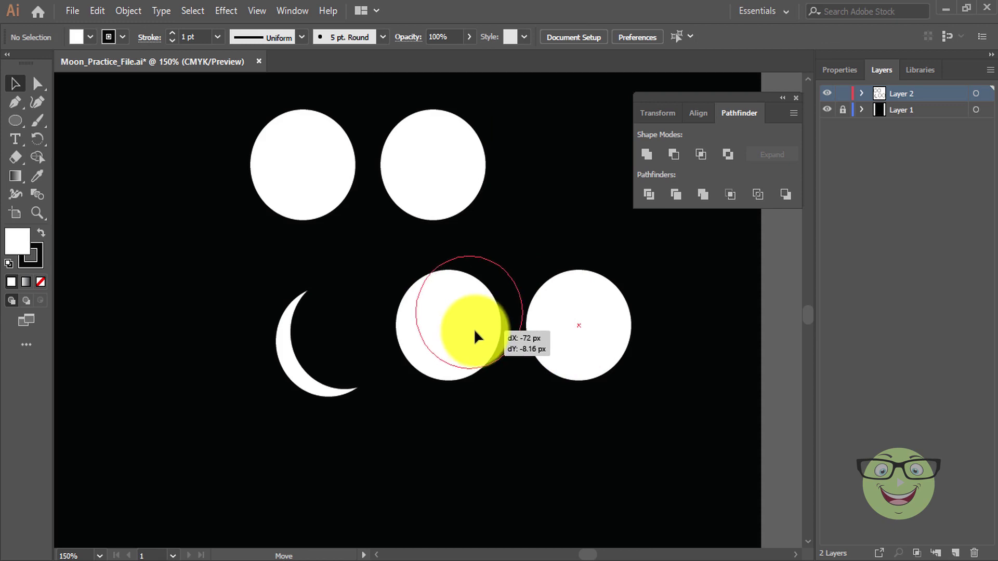
{"action": "left_click_drag", "start_coordinate": [473, 328], "coordinate": [468, 344]}
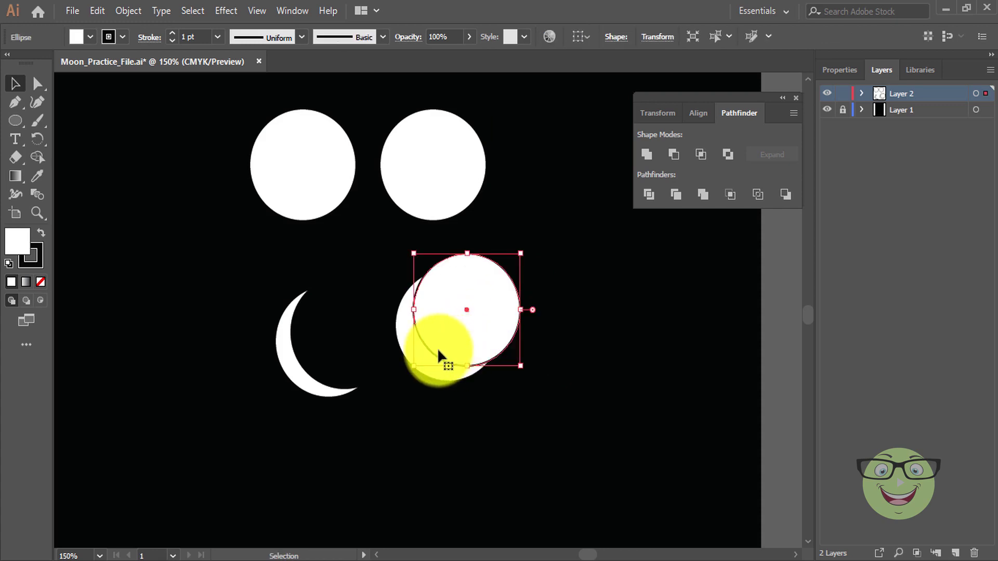
{"action": "left_click", "coordinate": [405, 336], "text": "shift"}
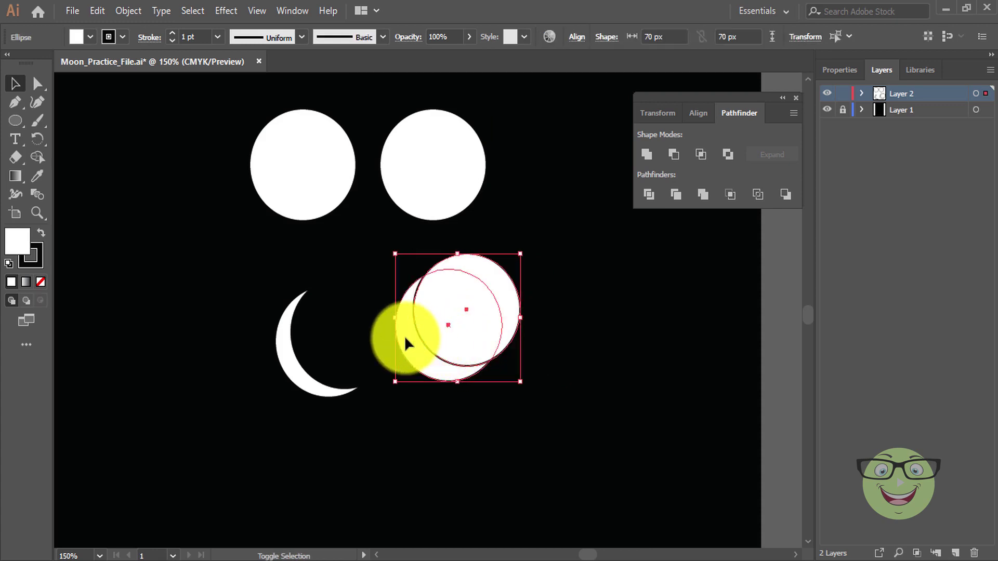
{"action": "left_click", "coordinate": [678, 160]}
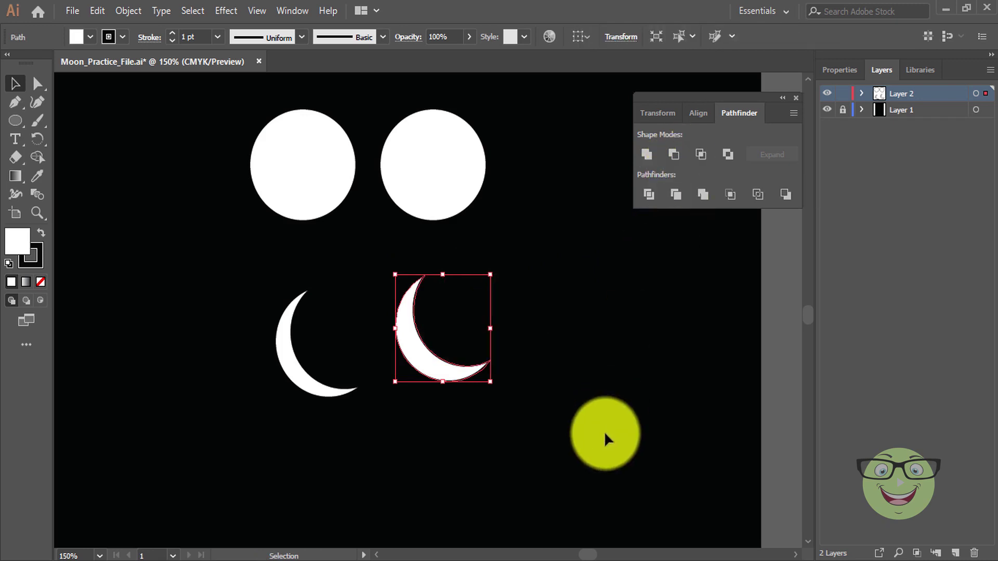
{"action": "left_click", "coordinate": [604, 431]}
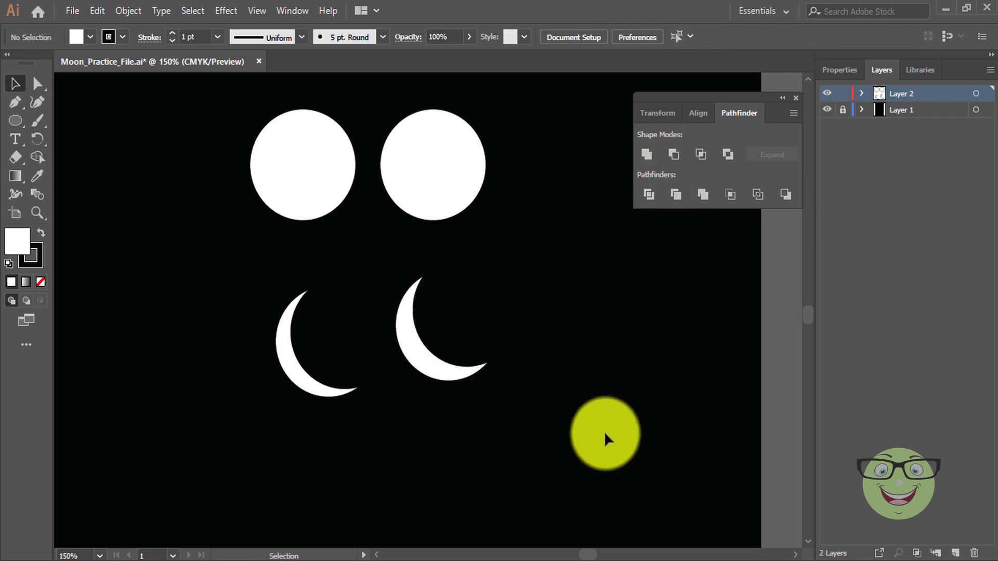
Copy both top circles down to the lower right of the artboard
{"action": "left_click", "coordinate": [413, 190]}
{"action": "left_click", "coordinate": [334, 180], "text": "shift"}
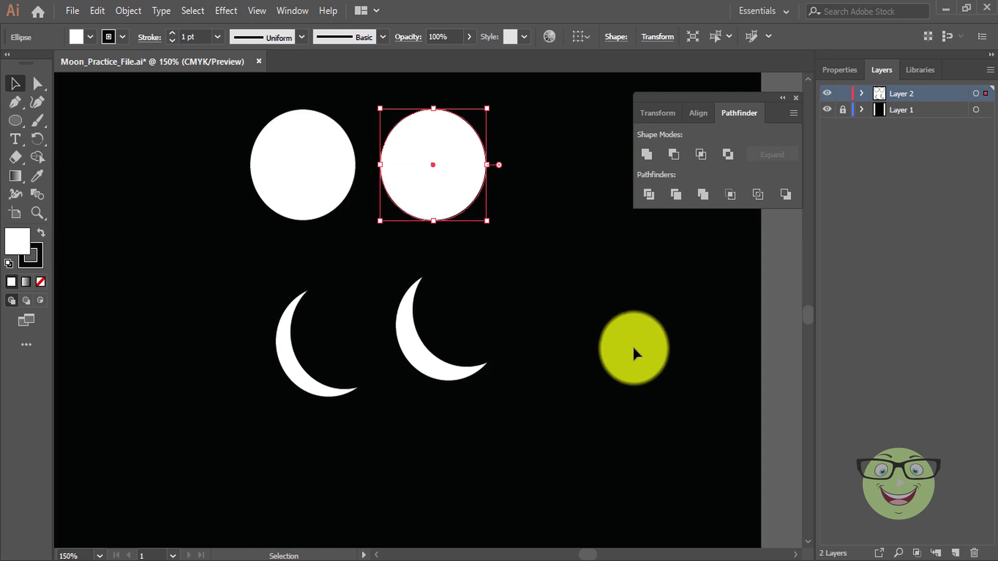
{"action": "left_click", "coordinate": [329, 160]}
{"action": "left_click", "coordinate": [424, 178], "text": "shift"}
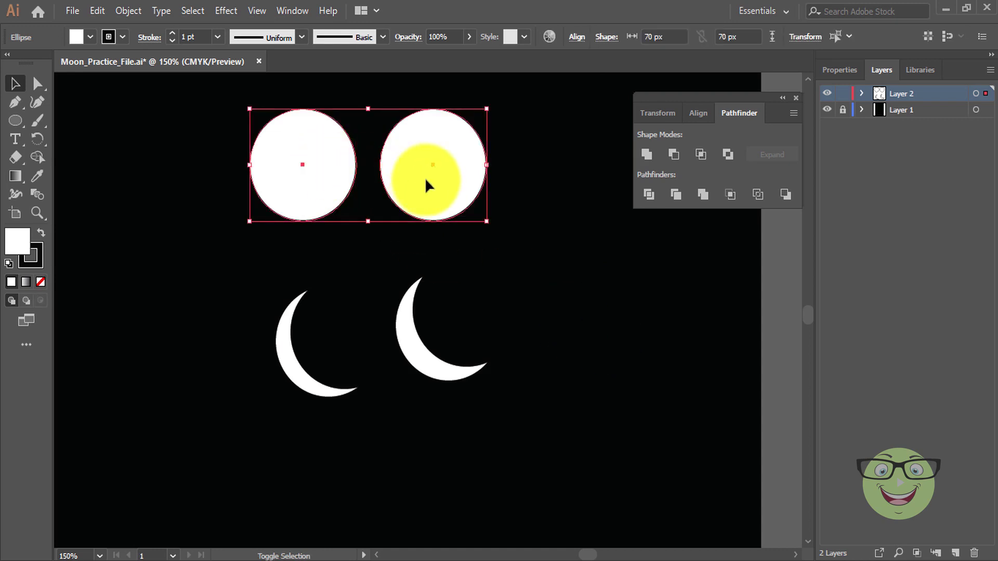
{"action": "left_click_drag", "start_coordinate": [437, 181], "coordinate": [623, 484]}
{"action": "scroll", "coordinate": [664, 344], "scroll_direction": "down", "scroll_amount": 3}
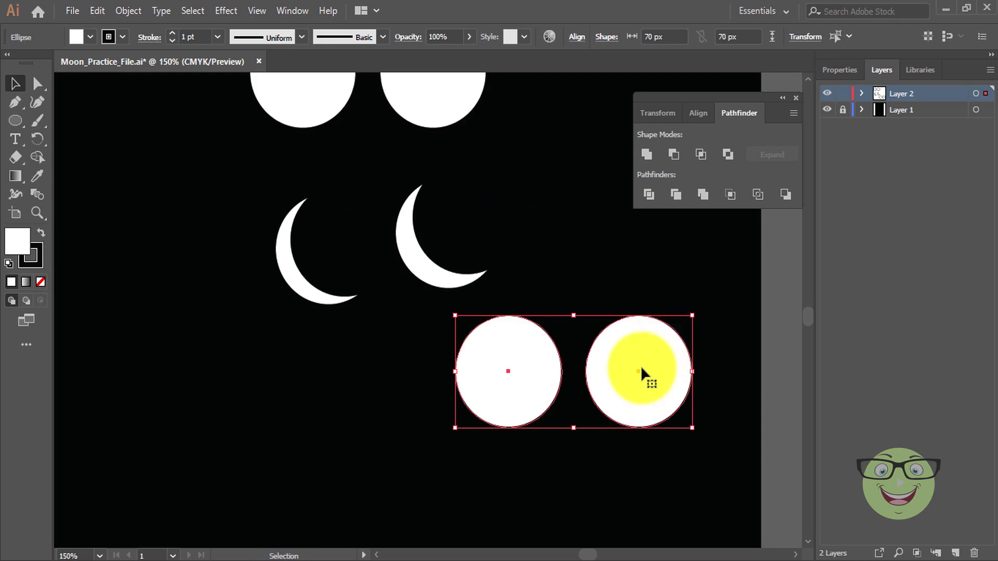
Overlap the copies, apply Minus Front, and move the third crescent into the row
{"action": "left_click", "coordinate": [655, 384]}
{"action": "left_click_drag", "start_coordinate": [659, 402], "coordinate": [553, 383]}
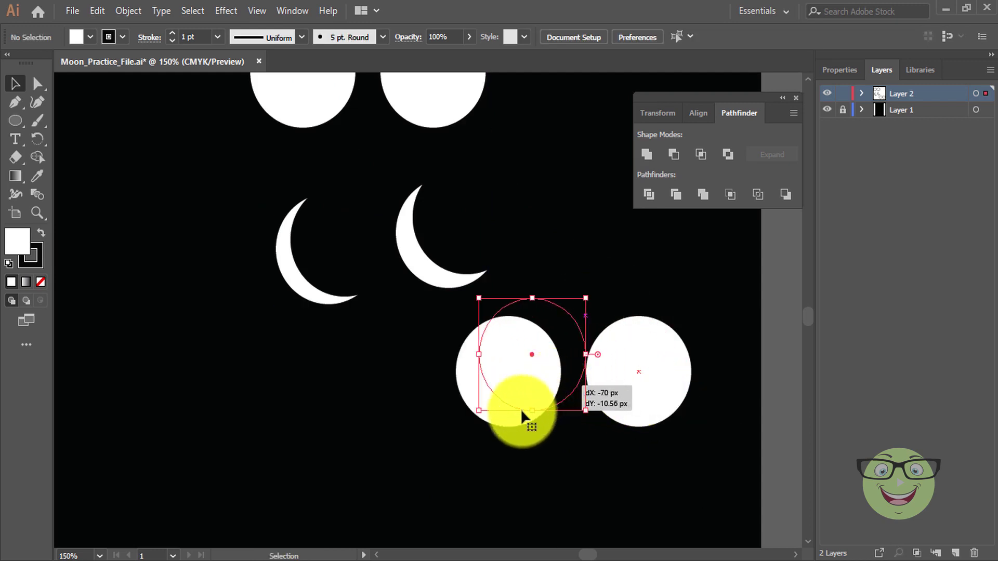
{"action": "left_click", "coordinate": [467, 389], "text": "shift"}
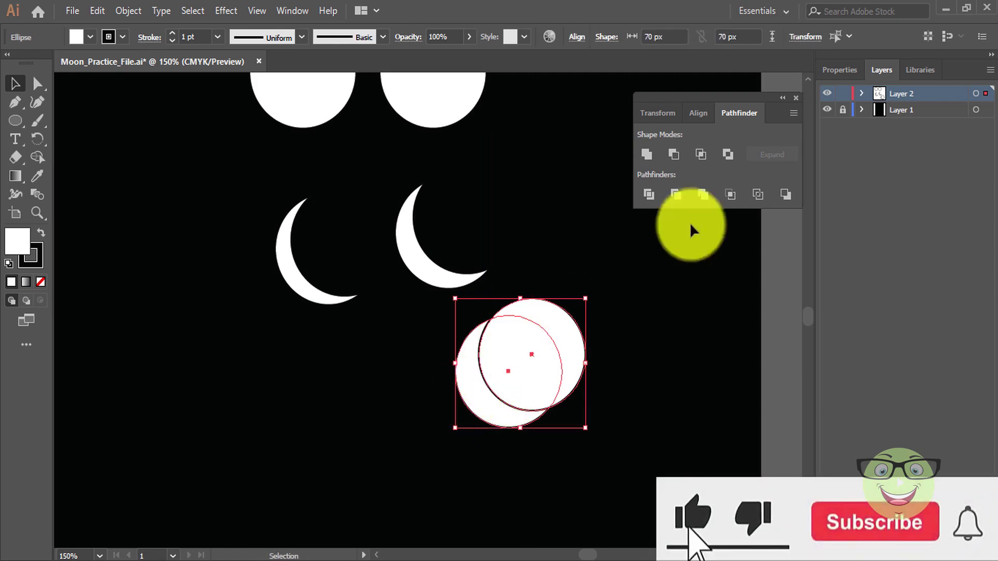
{"action": "left_click", "coordinate": [674, 157]}
{"action": "left_click", "coordinate": [618, 402]}
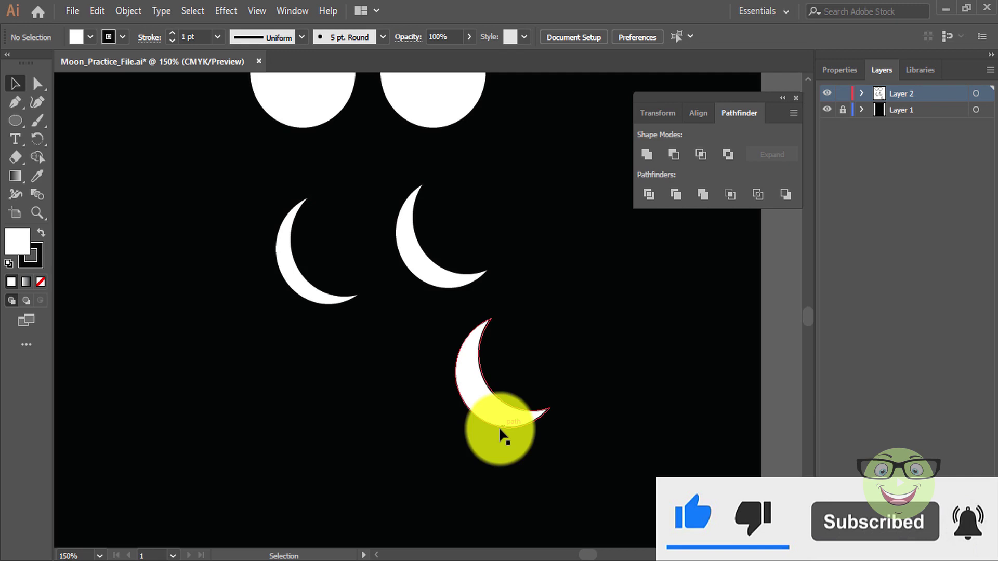
{"action": "left_click_drag", "start_coordinate": [538, 389], "coordinate": [557, 277]}
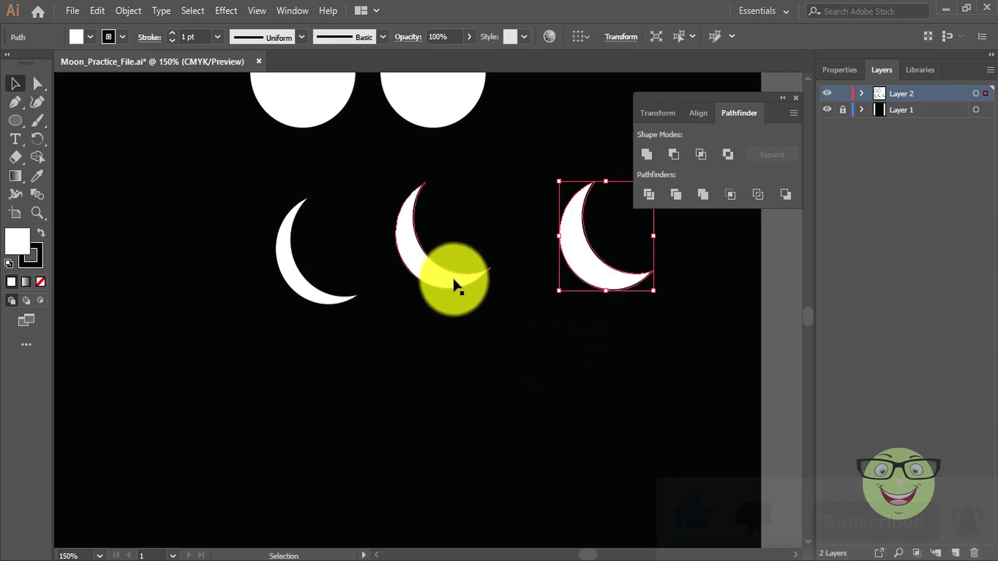
{"action": "left_click_drag", "start_coordinate": [453, 277], "coordinate": [457, 297]}
{"action": "scroll", "coordinate": [713, 392], "scroll_direction": "up", "scroll_amount": 1}
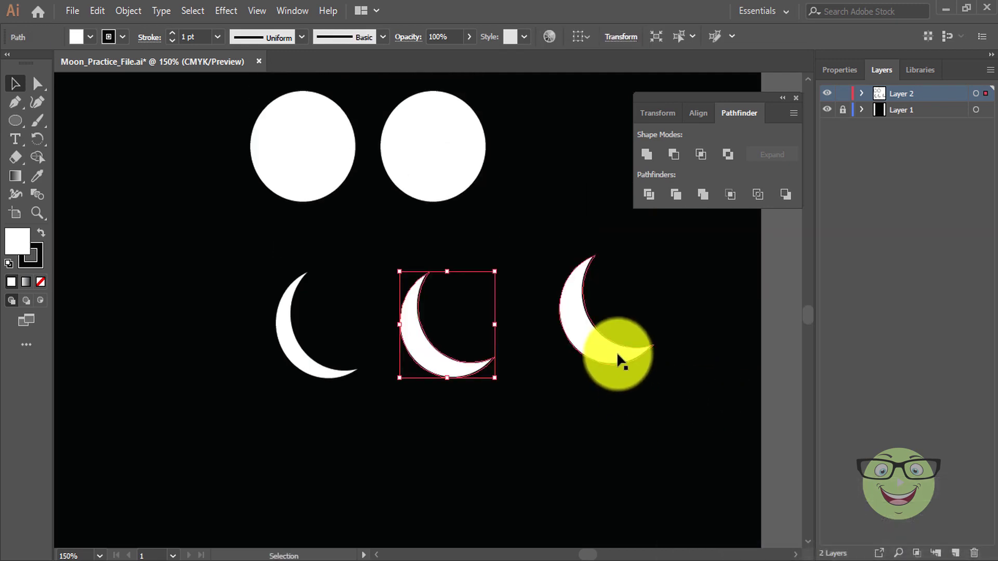